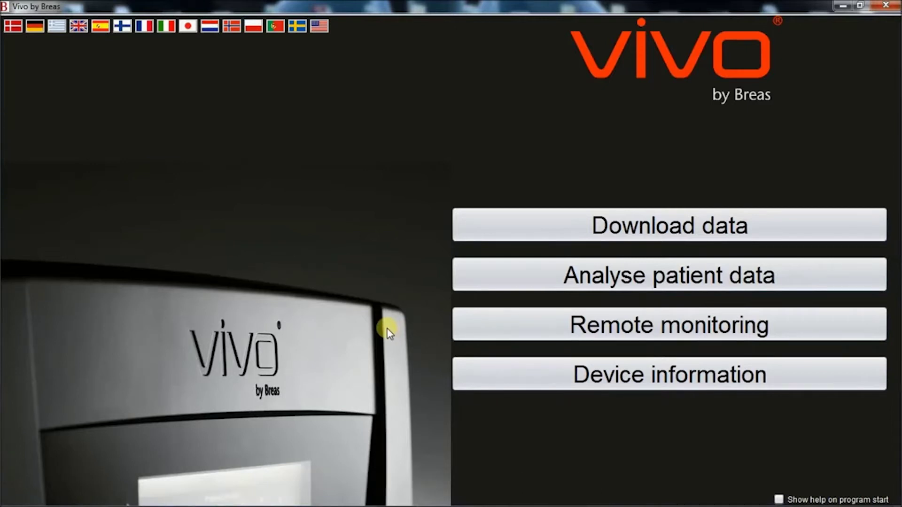
Select the existing Demo Patient1 record for remote monitoring
{"action": "left_click", "coordinate": [484, 330]}
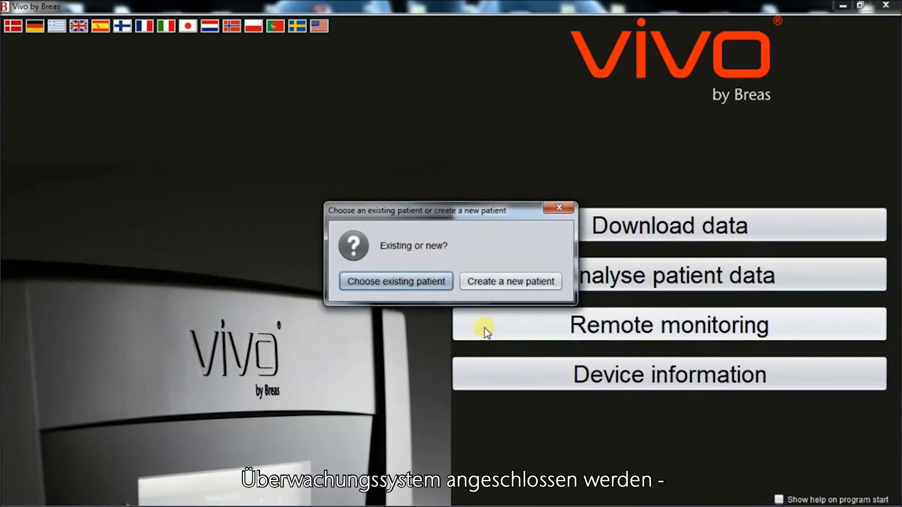
{"action": "left_click", "coordinate": [407, 283]}
{"action": "left_click", "coordinate": [369, 207]}
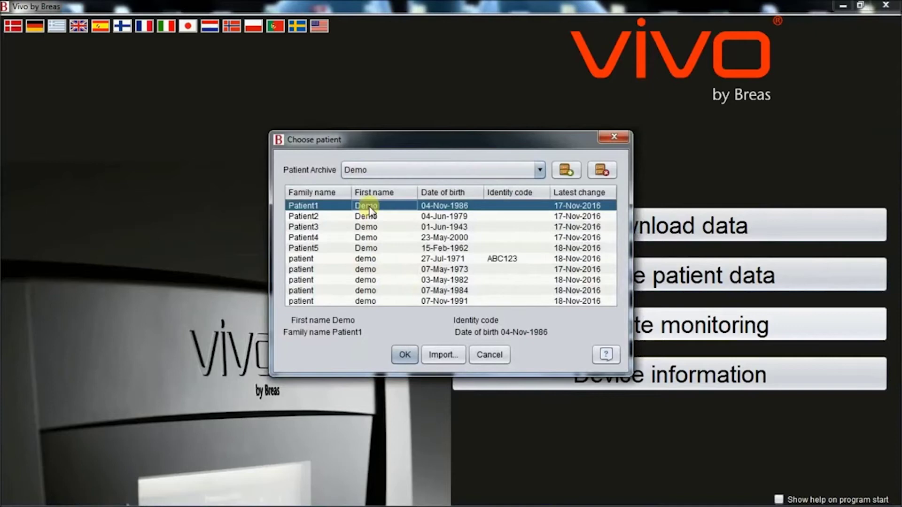
{"action": "left_click", "coordinate": [405, 355]}
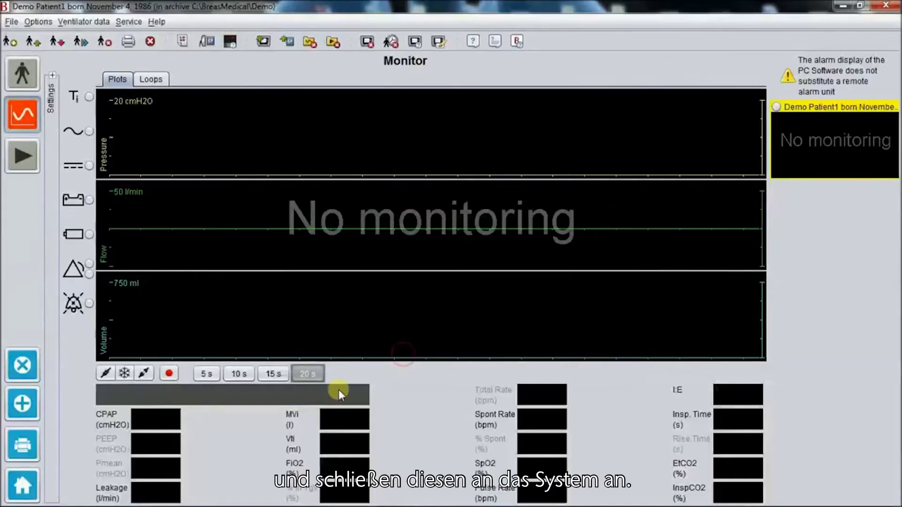
Connect Patient1 to the first EZUSB ventilator to start live pressure, flow and volume waveforms
{"action": "left_click", "coordinate": [106, 375]}
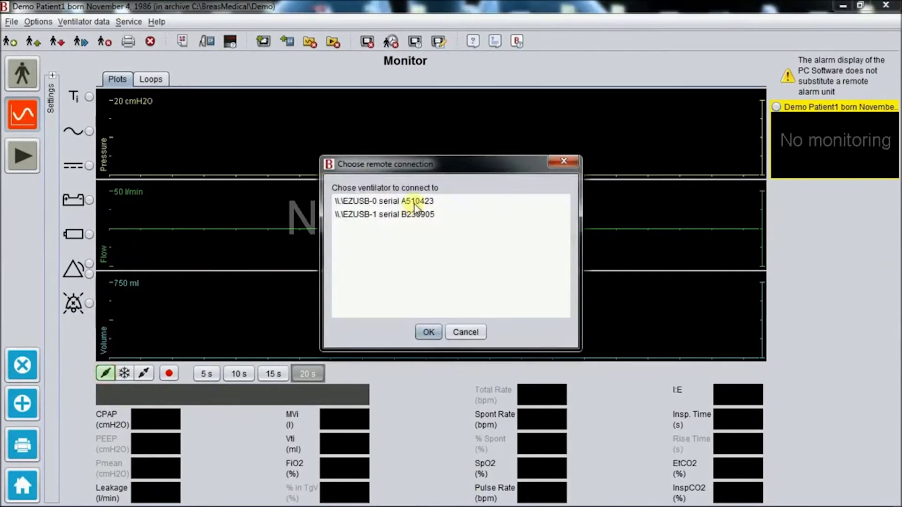
{"action": "left_click", "coordinate": [418, 201]}
{"action": "left_click", "coordinate": [428, 332]}
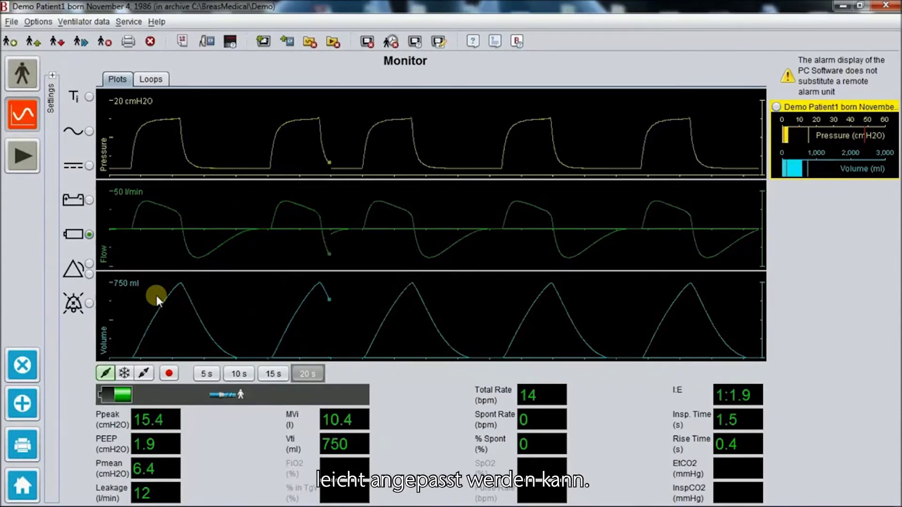
Rescale the volume plot to 1500 ml
{"action": "right_click", "coordinate": [156, 295]}
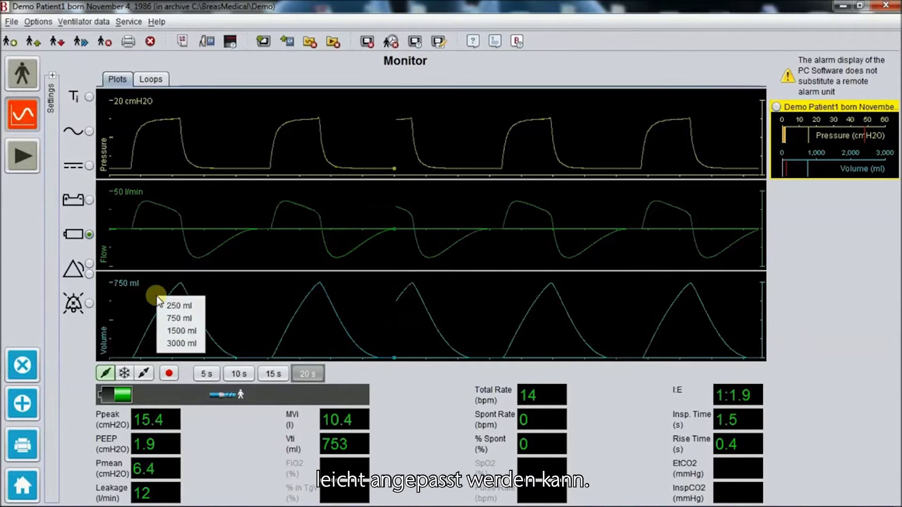
{"action": "left_click", "coordinate": [181, 331]}
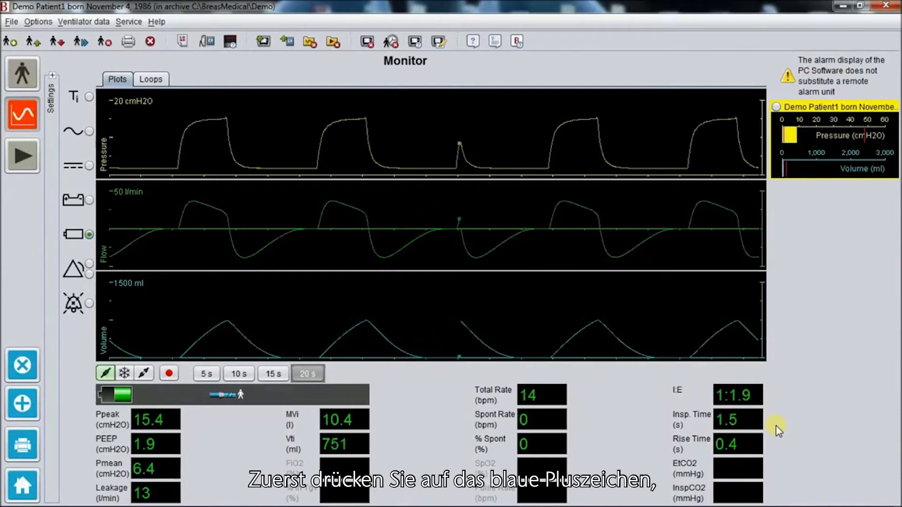
Add existing Demo Patient2 as a second supervised patient and start live monitoring
{"action": "left_click", "coordinate": [20, 406]}
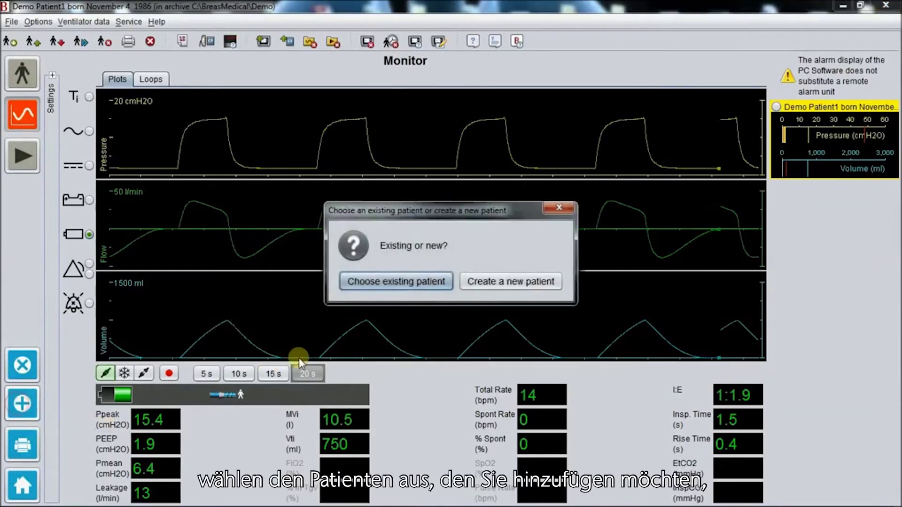
{"action": "left_click", "coordinate": [376, 283]}
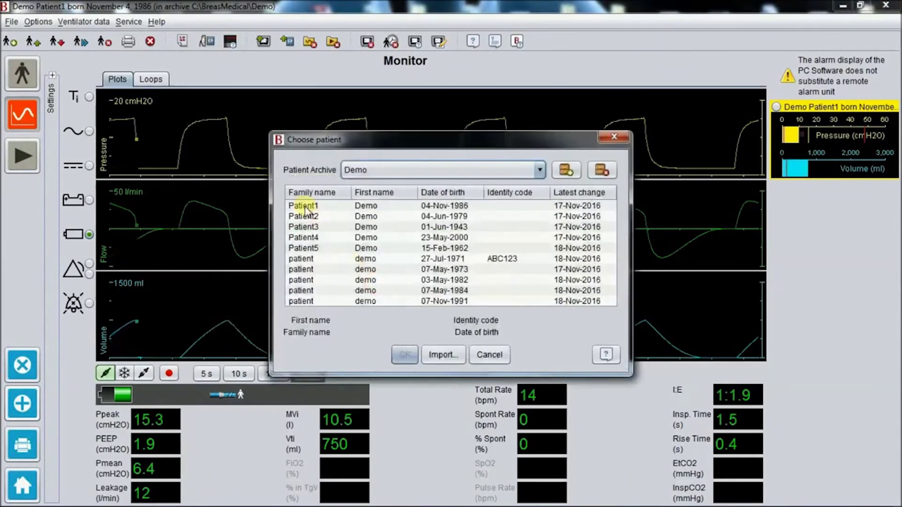
{"action": "left_click", "coordinate": [311, 216]}
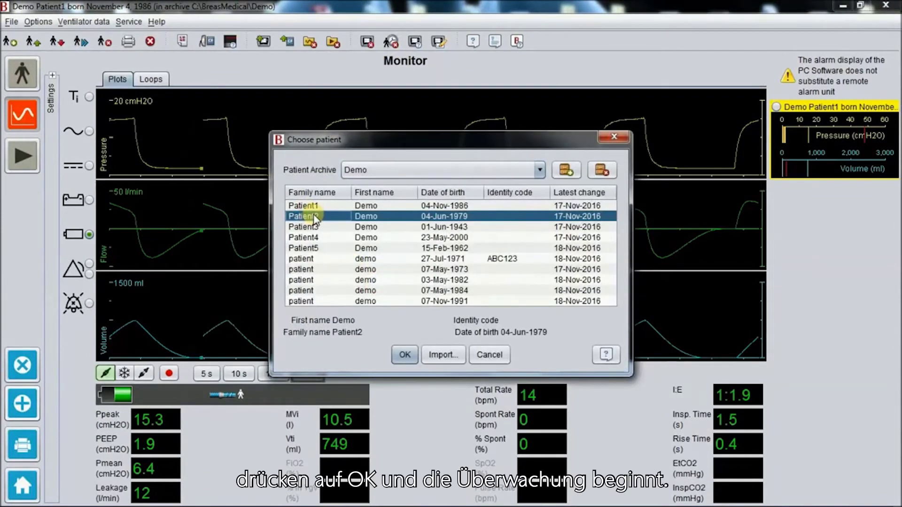
{"action": "left_click", "coordinate": [407, 354]}
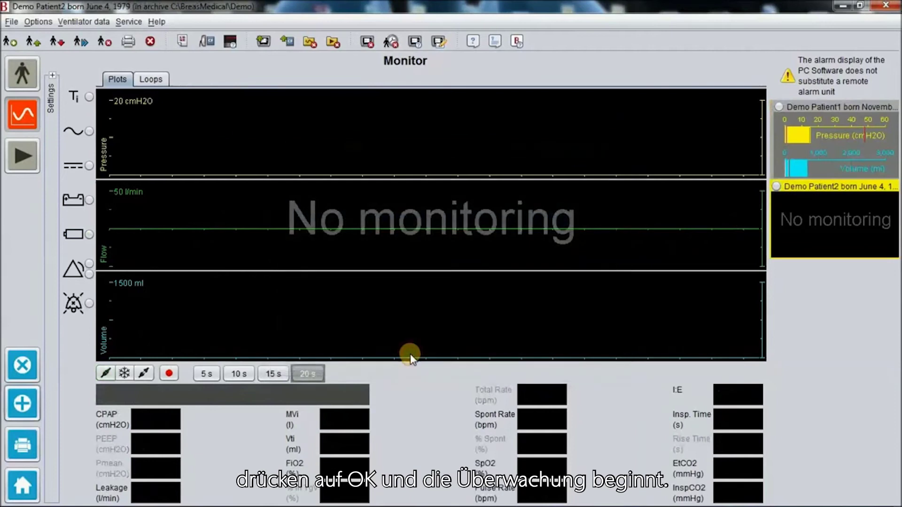
{"action": "left_click", "coordinate": [105, 374]}
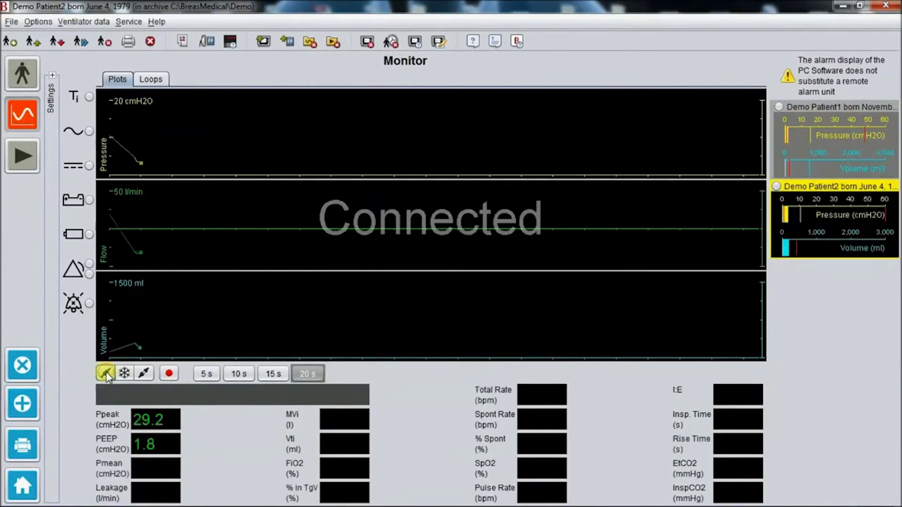
Set Patient2's volume scale to 750 ml and pressure scale to 40 cmH2O
{"action": "left_click", "coordinate": [115, 310]}
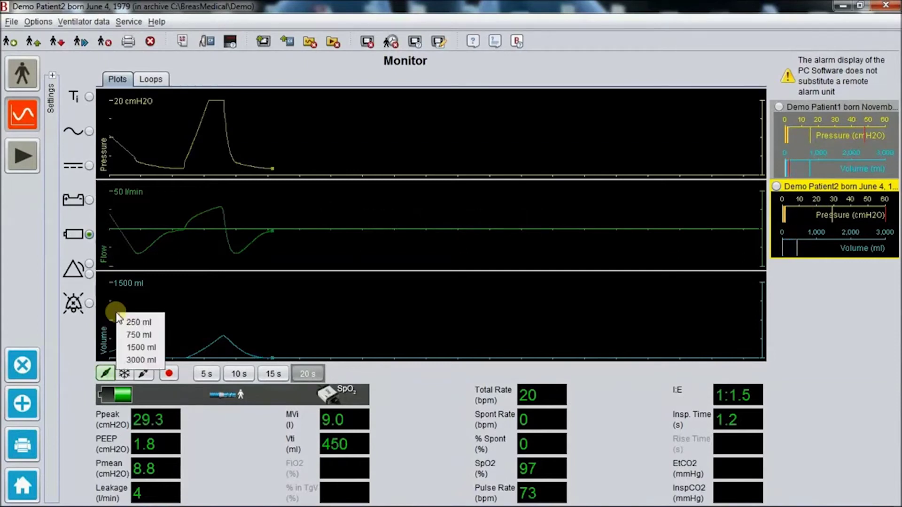
{"action": "left_click", "coordinate": [138, 336]}
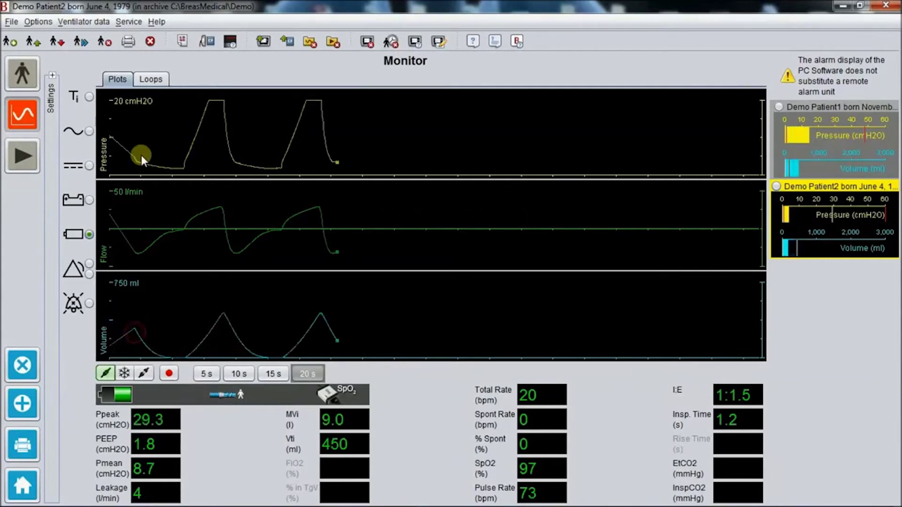
{"action": "left_click", "coordinate": [132, 125]}
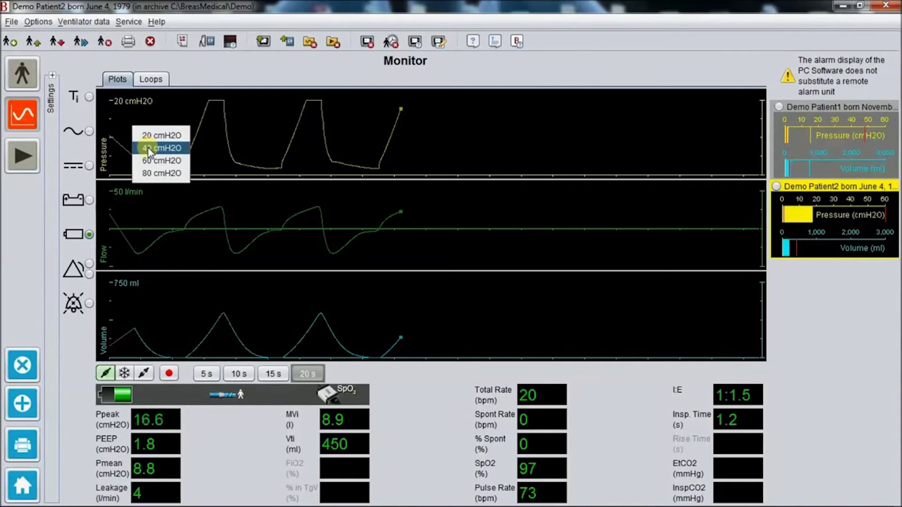
{"action": "left_click", "coordinate": [148, 150]}
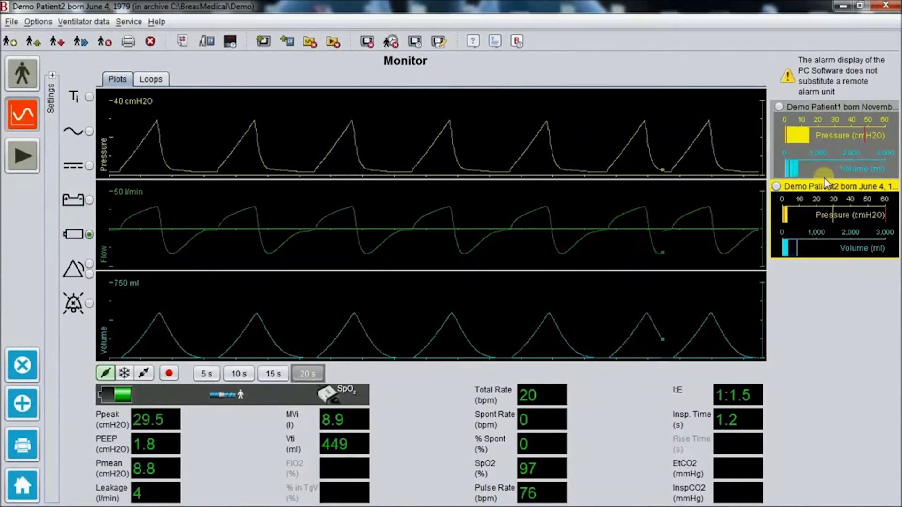
Bring Demo Patient1 back to the main monitor from its side tile
{"action": "left_click", "coordinate": [823, 139]}
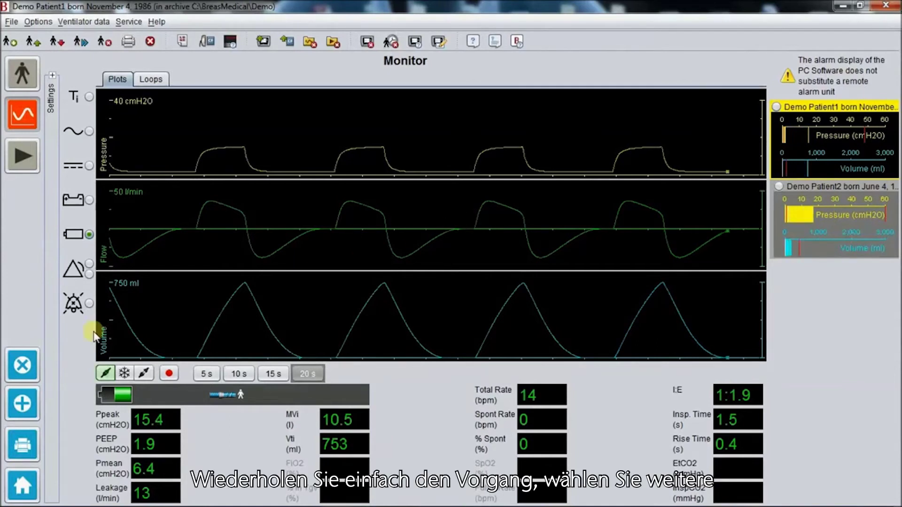
Add Demo Patient3 as a side tile and dismiss the No ventilator available notice
{"action": "left_click", "coordinate": [24, 406]}
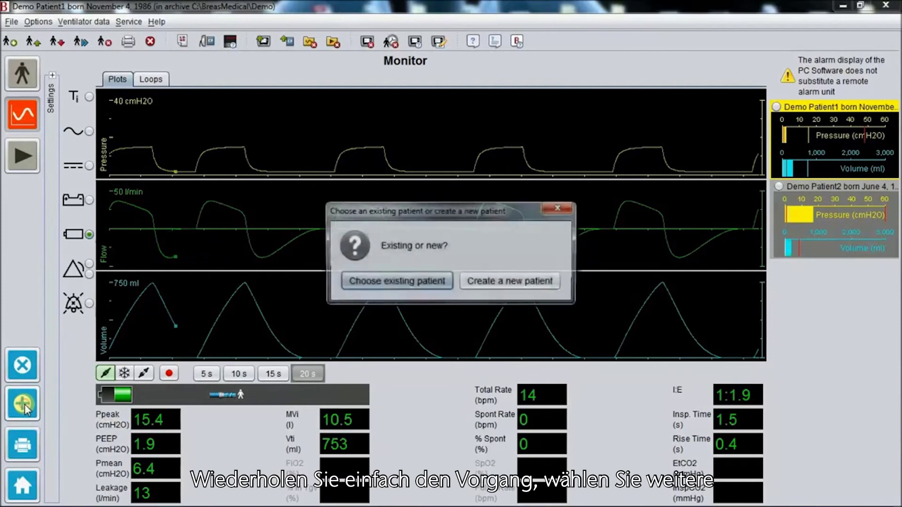
{"action": "left_click", "coordinate": [439, 282]}
{"action": "left_click", "coordinate": [361, 229]}
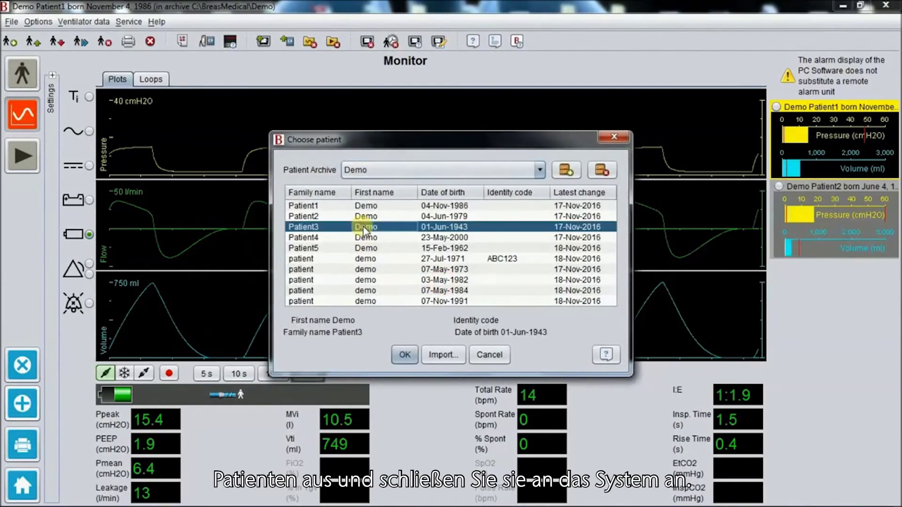
{"action": "left_click", "coordinate": [405, 353]}
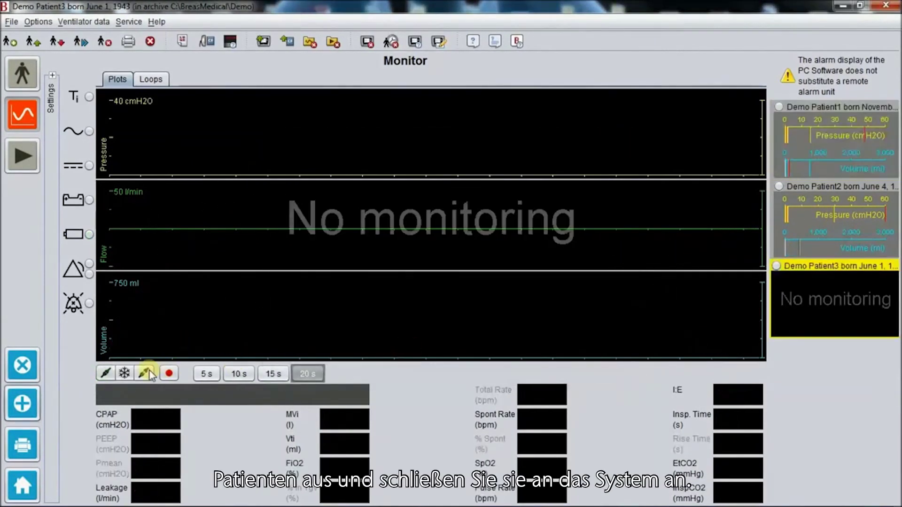
{"action": "left_click", "coordinate": [104, 374]}
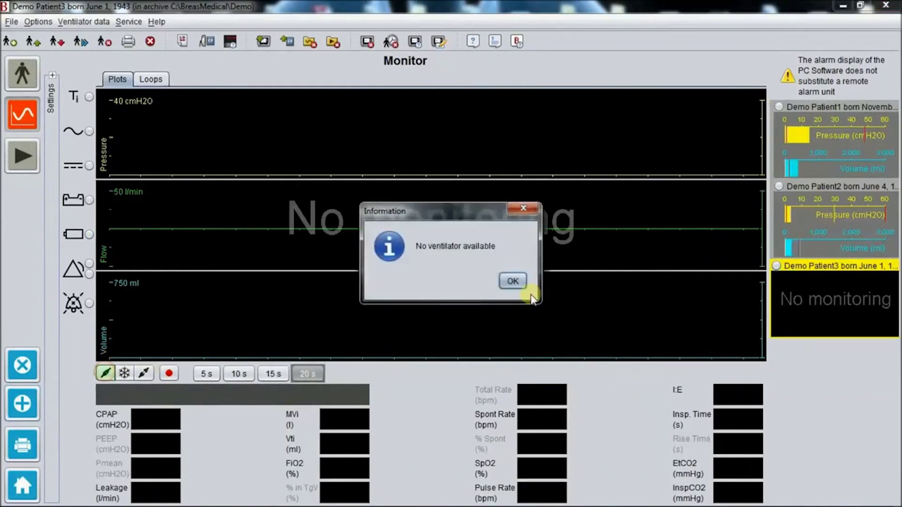
{"action": "left_click", "coordinate": [513, 281]}
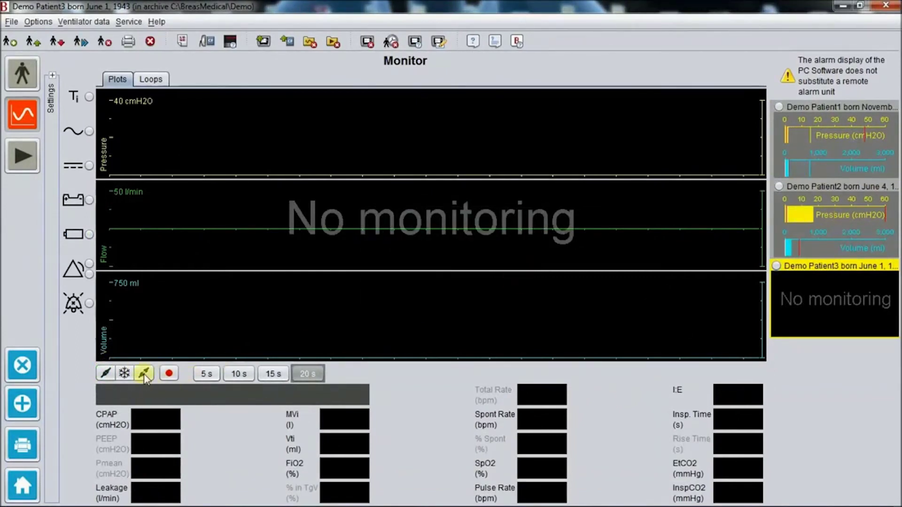
Add Demo Patient4 and Demo Patient5 as supervised side tiles
{"action": "left_click", "coordinate": [13, 404]}
{"action": "left_click", "coordinate": [392, 281]}
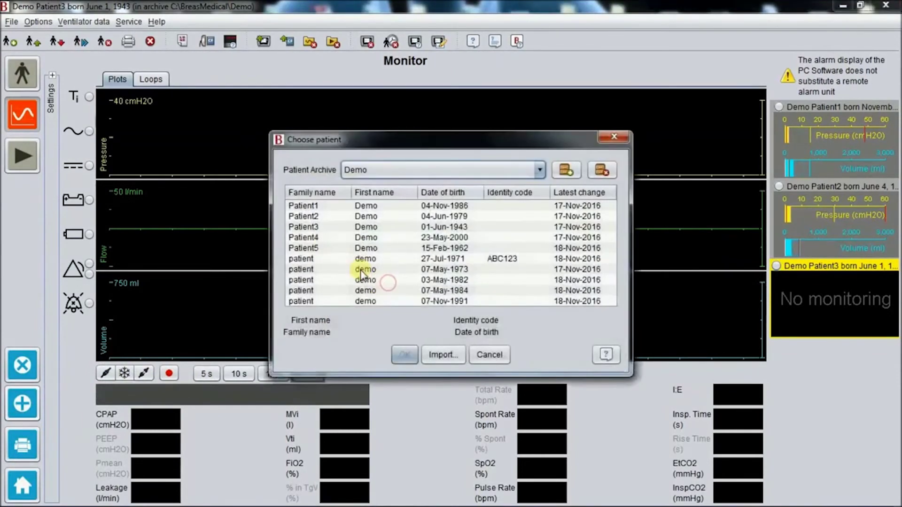
{"action": "left_click", "coordinate": [324, 238]}
{"action": "left_click", "coordinate": [405, 354]}
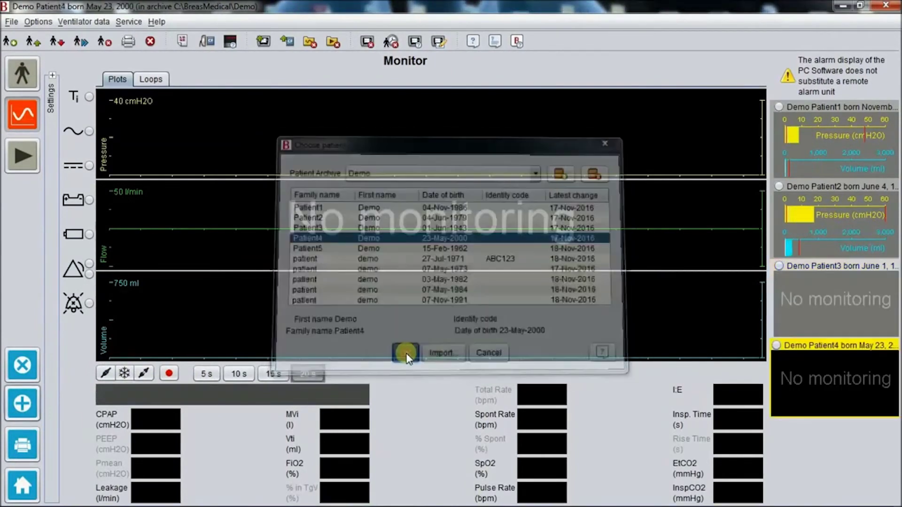
{"action": "left_click", "coordinate": [22, 396]}
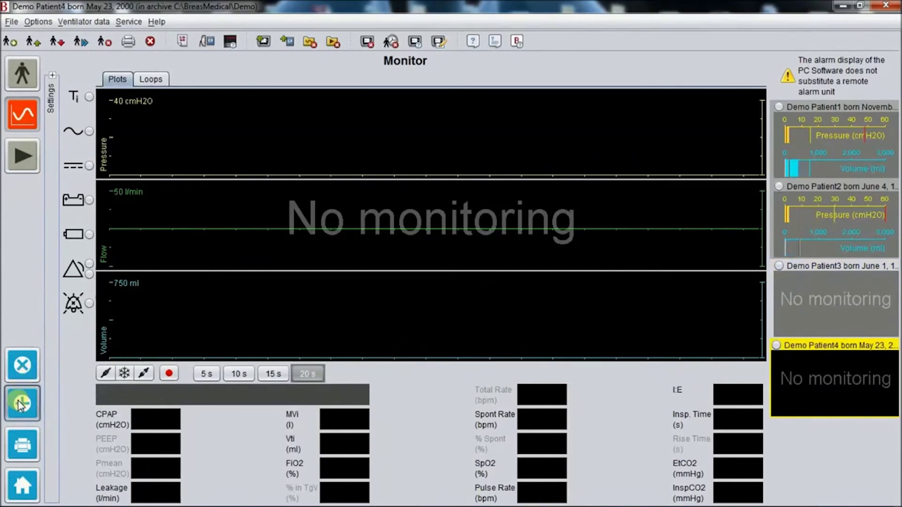
{"action": "left_click", "coordinate": [375, 284]}
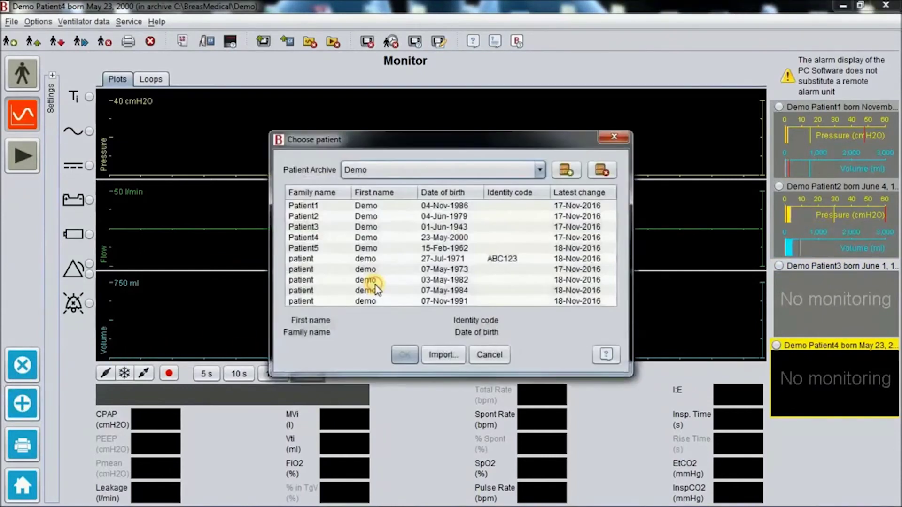
{"action": "left_click", "coordinate": [361, 249]}
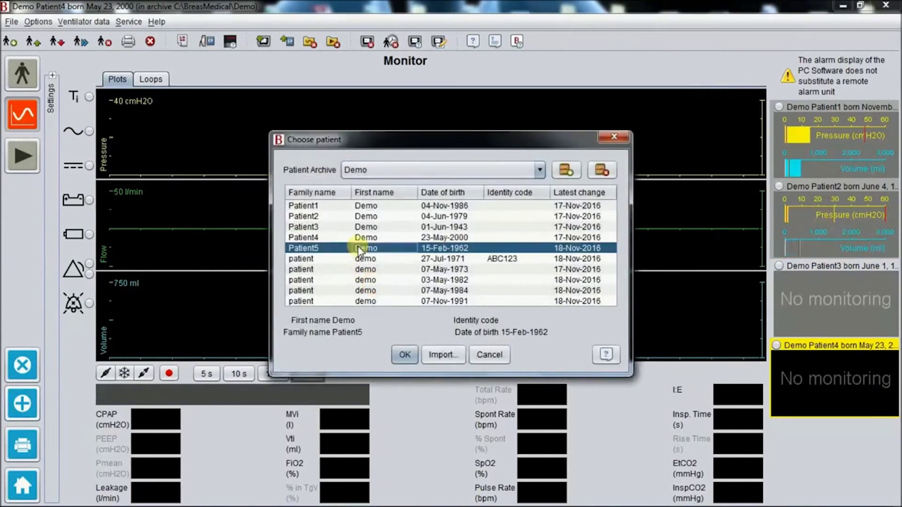
{"action": "left_click", "coordinate": [406, 354]}
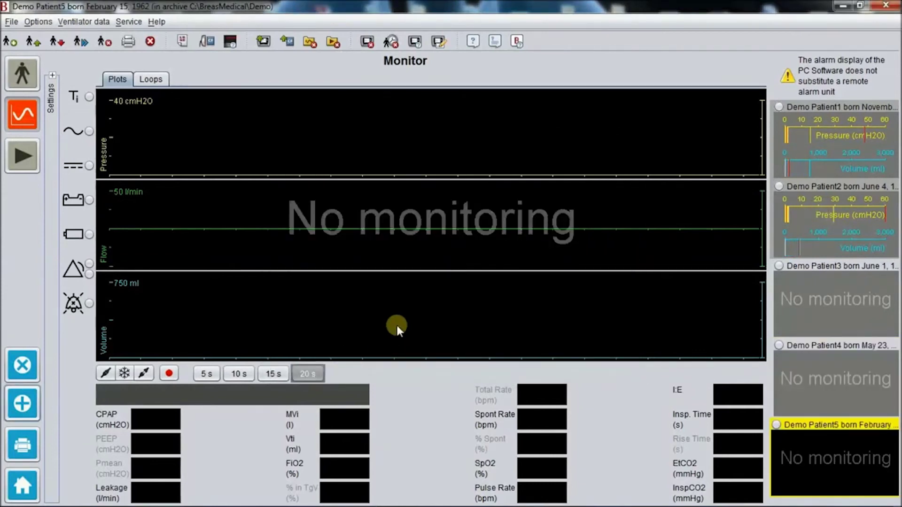
Show Demo Patient1's breaths as volume-pressure, flow-pressure and flow-volume loops
{"action": "left_click", "coordinate": [818, 142]}
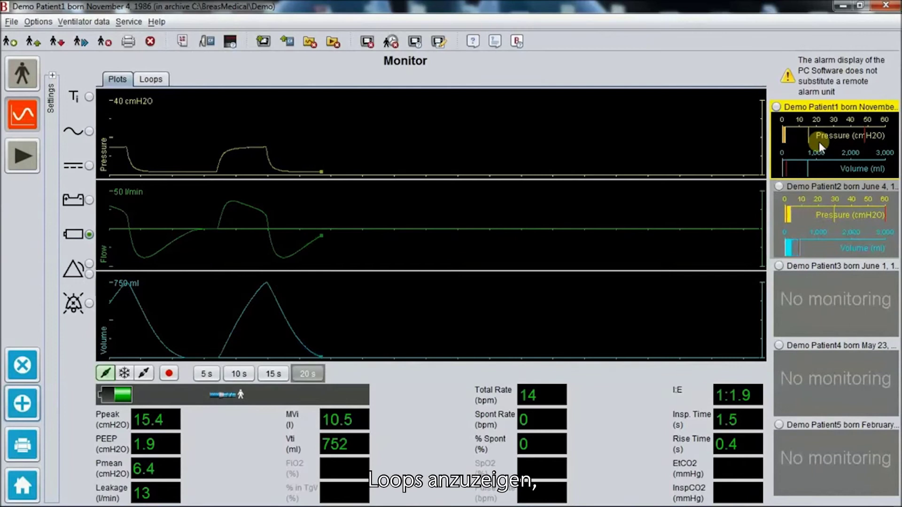
{"action": "left_click", "coordinate": [164, 80]}
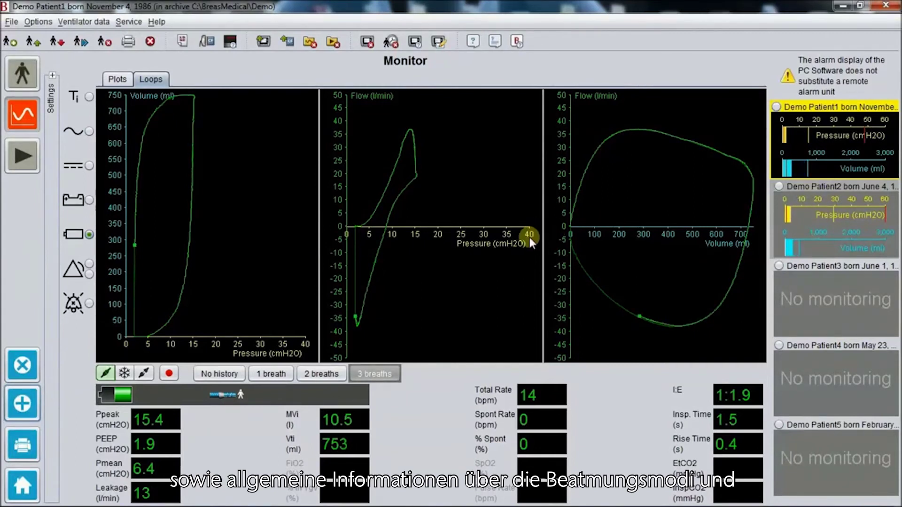
Review Patient1's profile, PCV therapy and alarm settings, then restore waveform plots with settings collapsed
{"action": "left_click", "coordinate": [53, 77]}
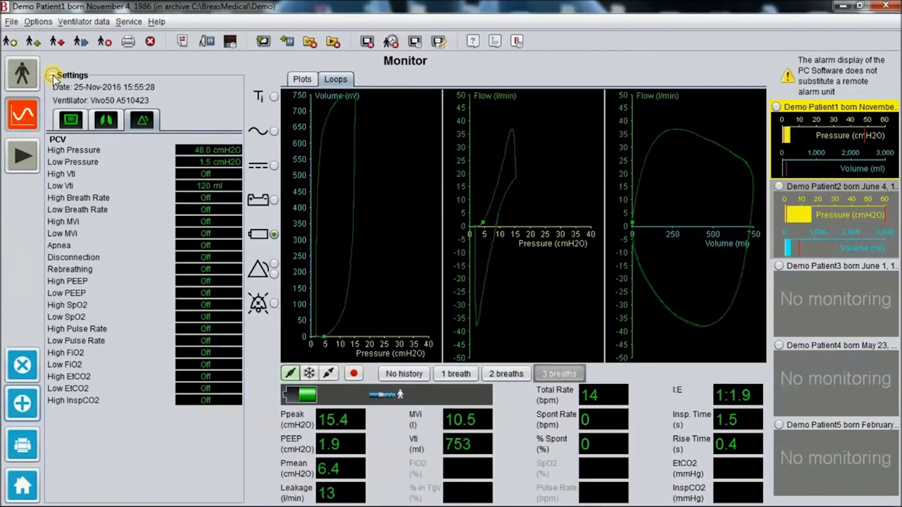
{"action": "left_click", "coordinate": [70, 121]}
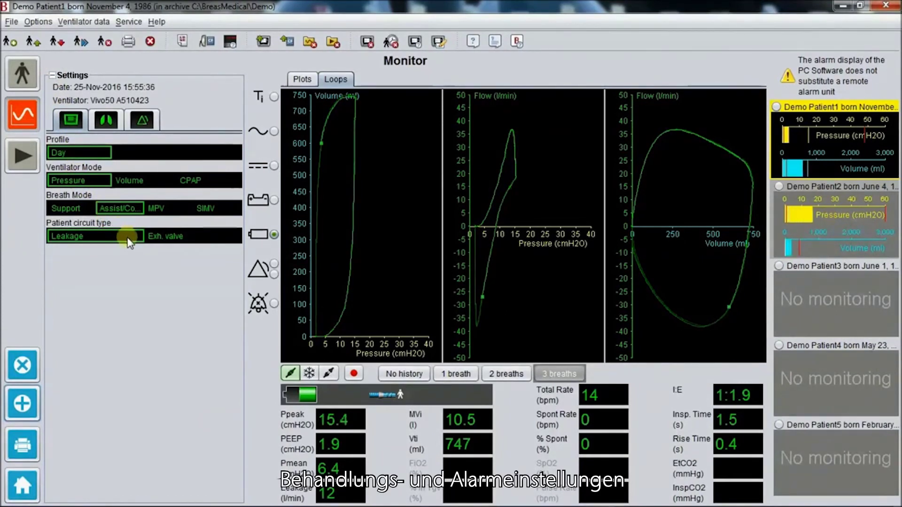
{"action": "left_click", "coordinate": [105, 122]}
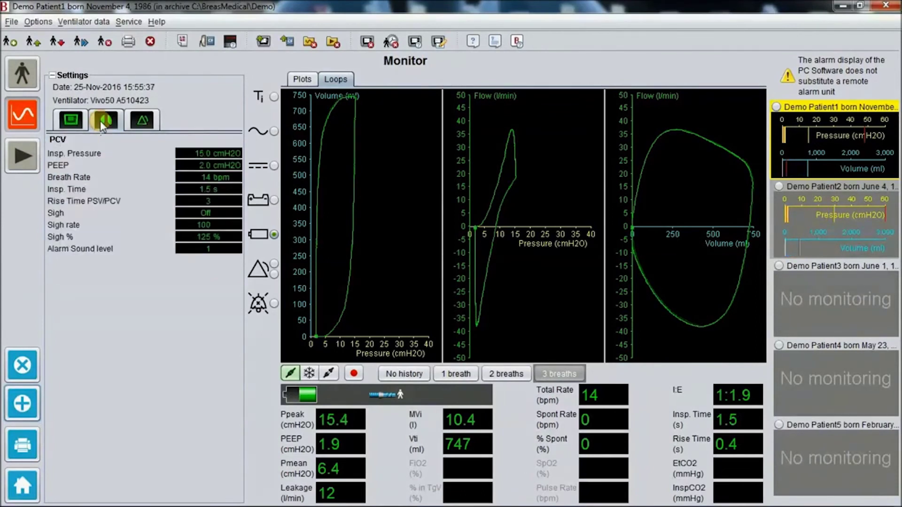
{"action": "left_click", "coordinate": [144, 122]}
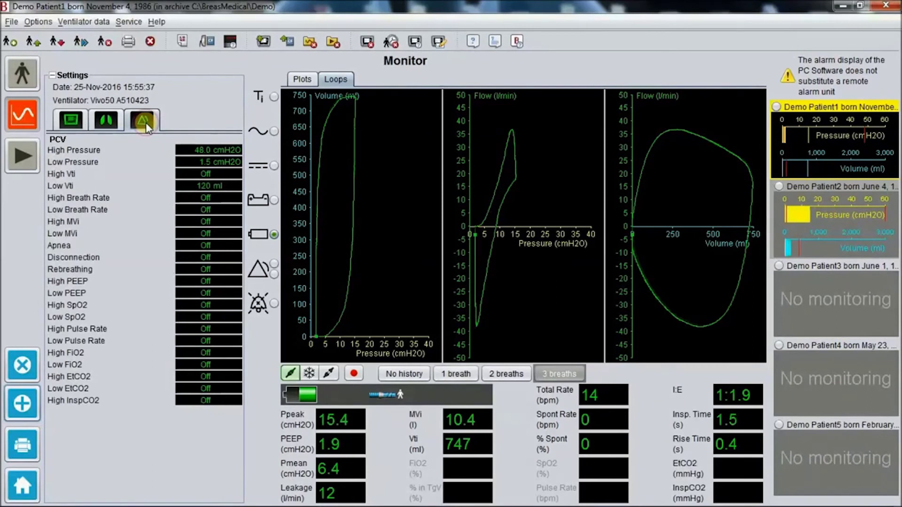
{"action": "left_click", "coordinate": [301, 79]}
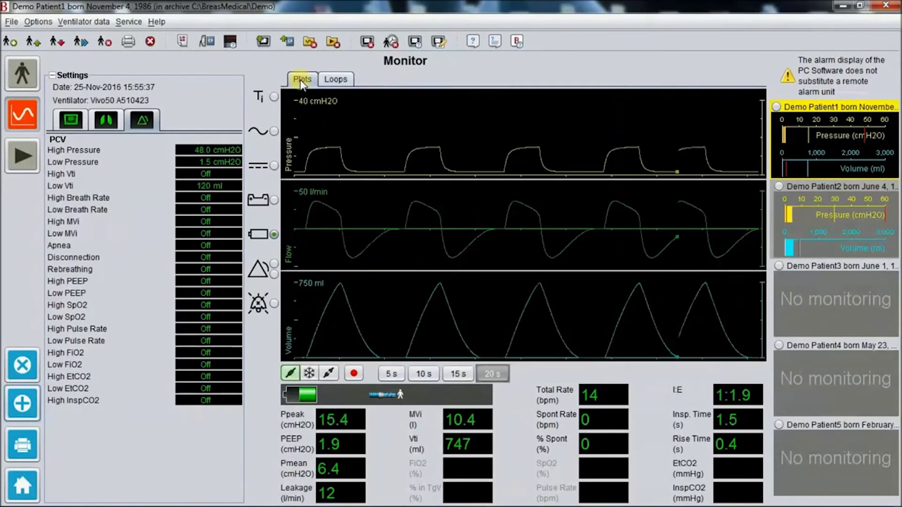
{"action": "left_click", "coordinate": [51, 75]}
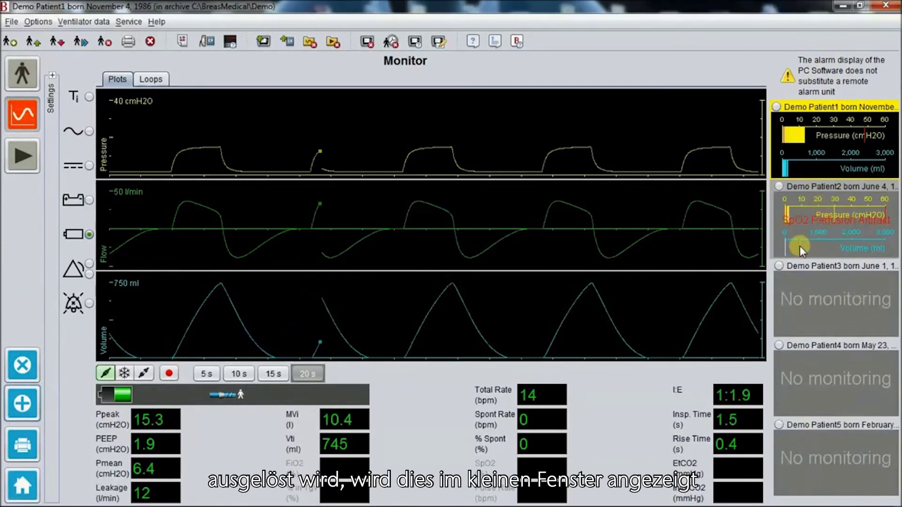
Display Demo Patient2's live waveforms and readouts, including SpO2 96, in the main monitor
{"action": "left_click", "coordinate": [852, 240]}
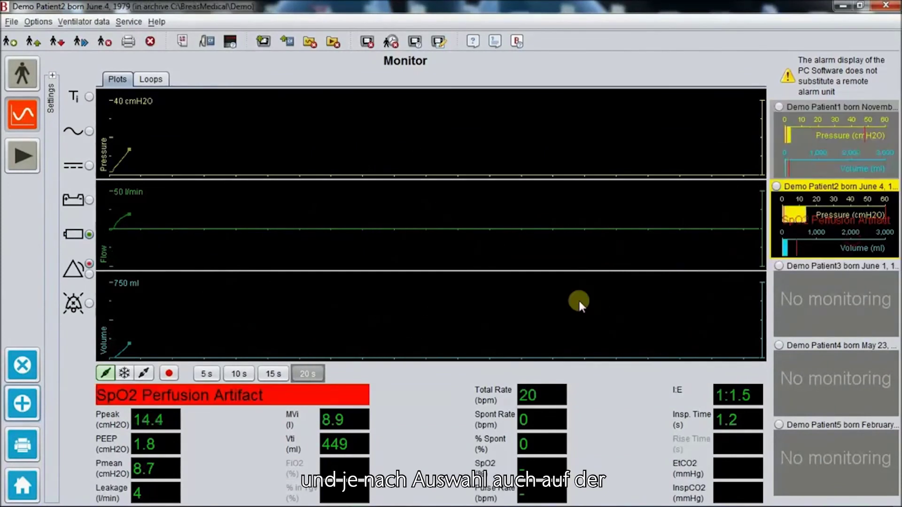